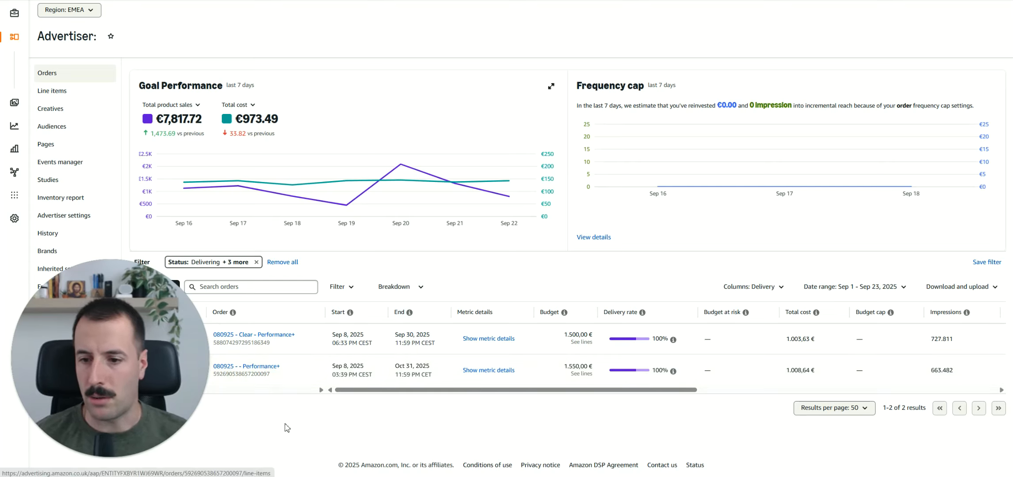
- Examine the Performance+ order's line item metrics, from base bid through impressions, CTR, purchases and ROAS
key(ctrl+Tab)
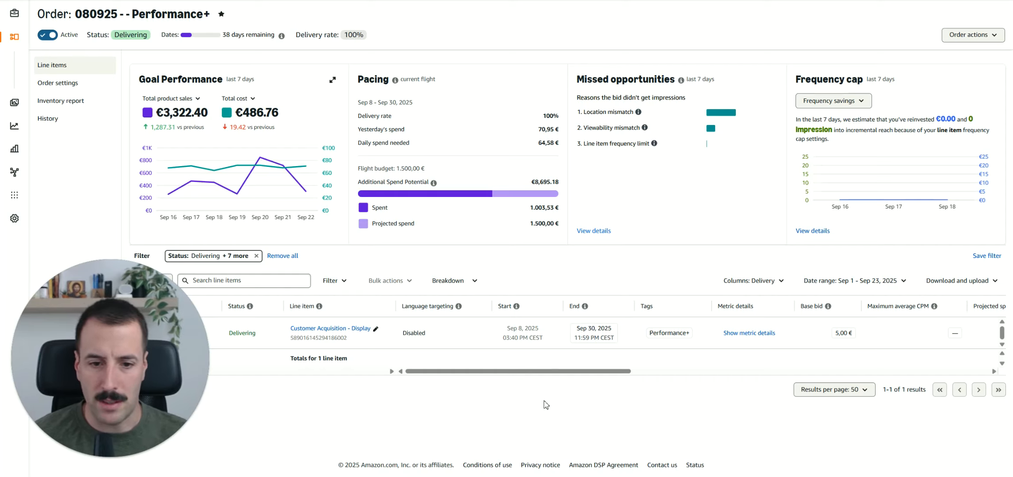
drag(534, 373, 861, 371)
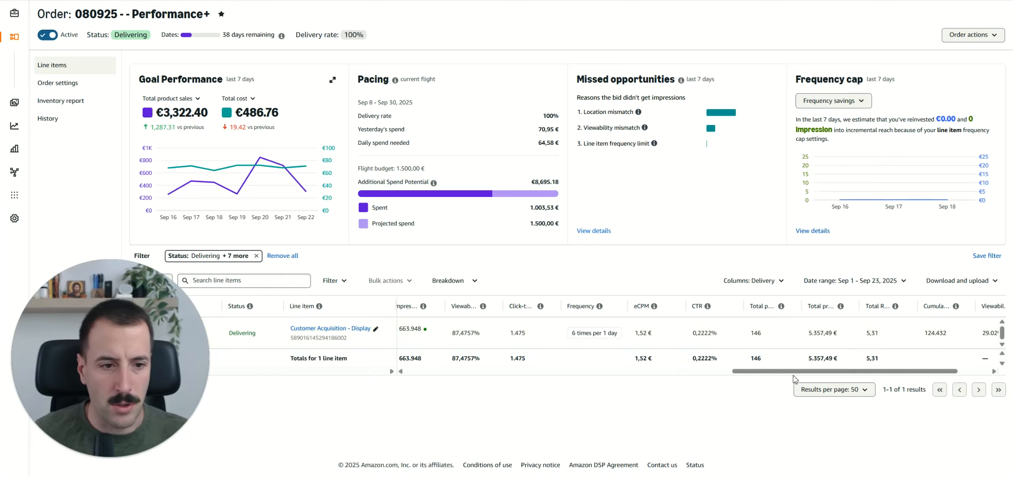
drag(802, 375, 657, 370)
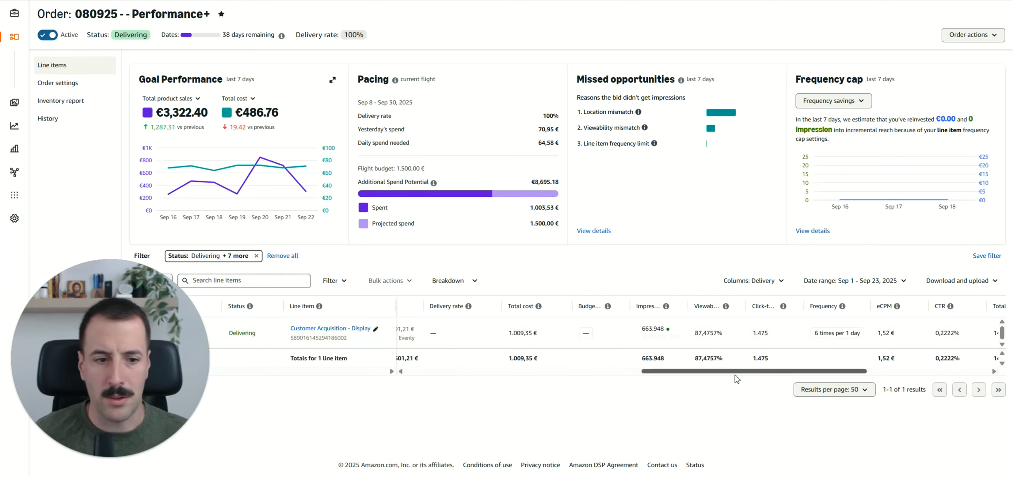
drag(740, 372, 841, 374)
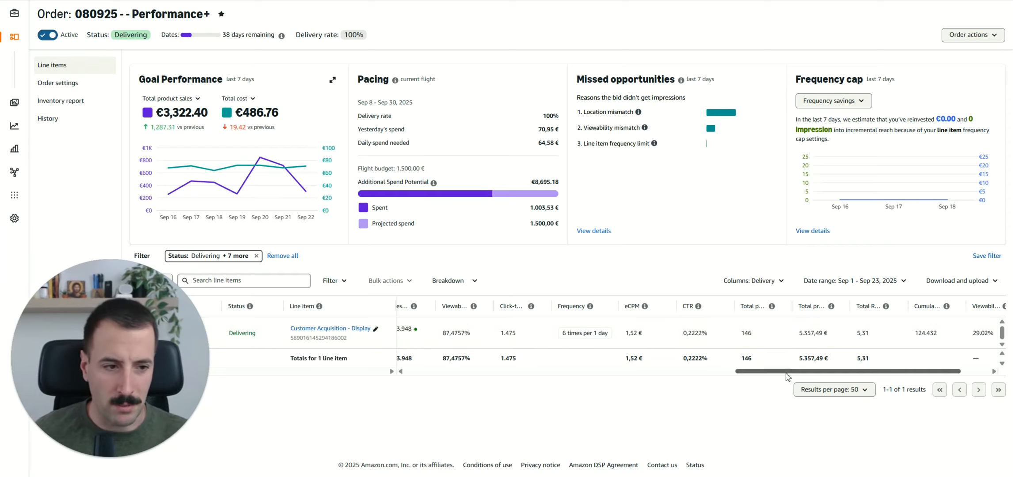
drag(786, 376, 455, 375)
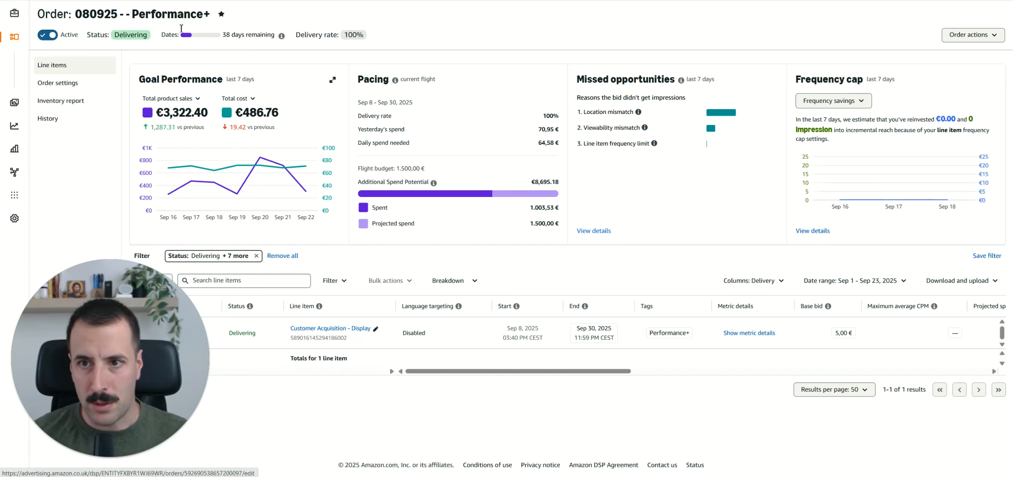
- Bring up the Performance+ order's inventory report and sort the supply sources by total cost, highest first
key(ctrl+Tab)
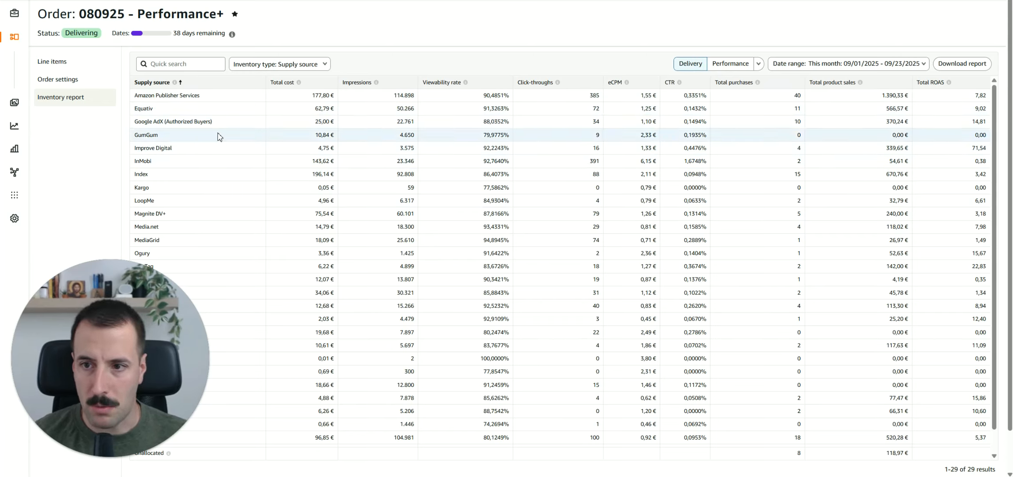
click(174, 83)
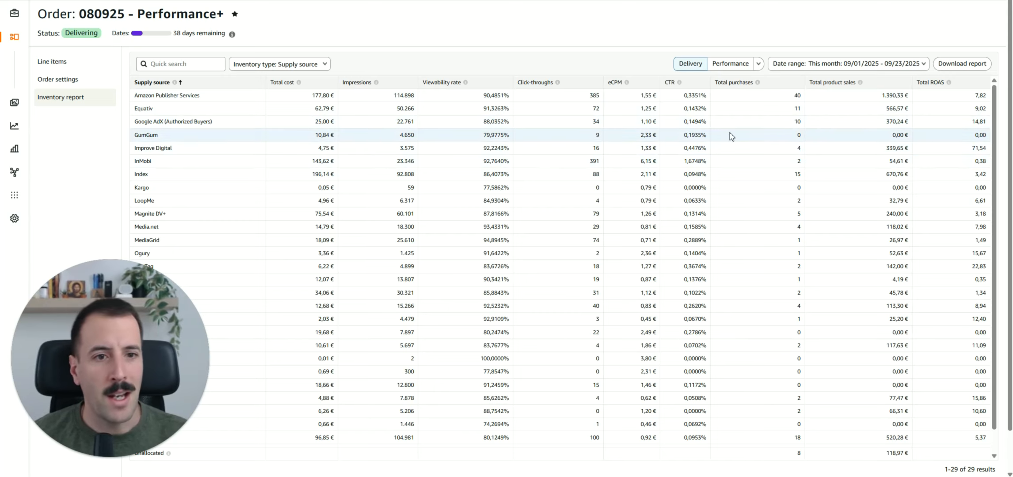
click(628, 83)
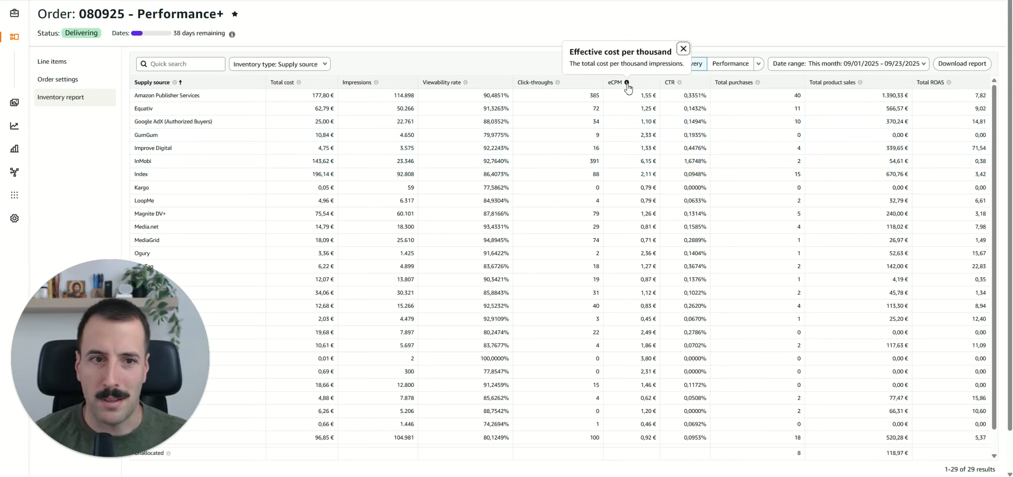
click(826, 169)
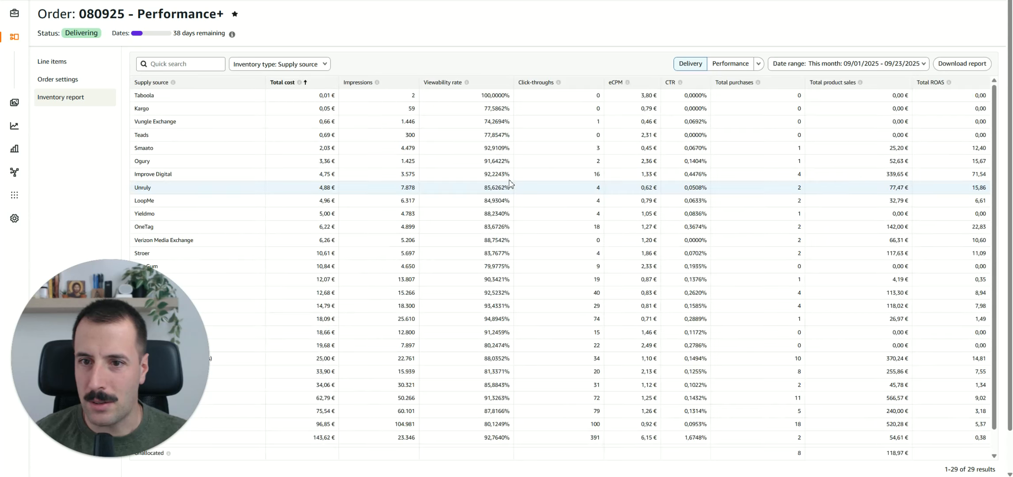
click(284, 85)
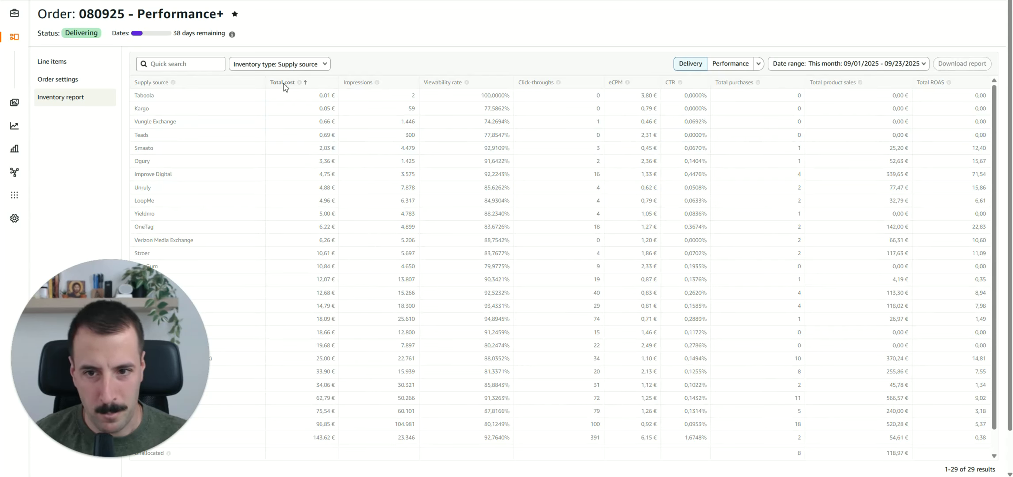
click(285, 85)
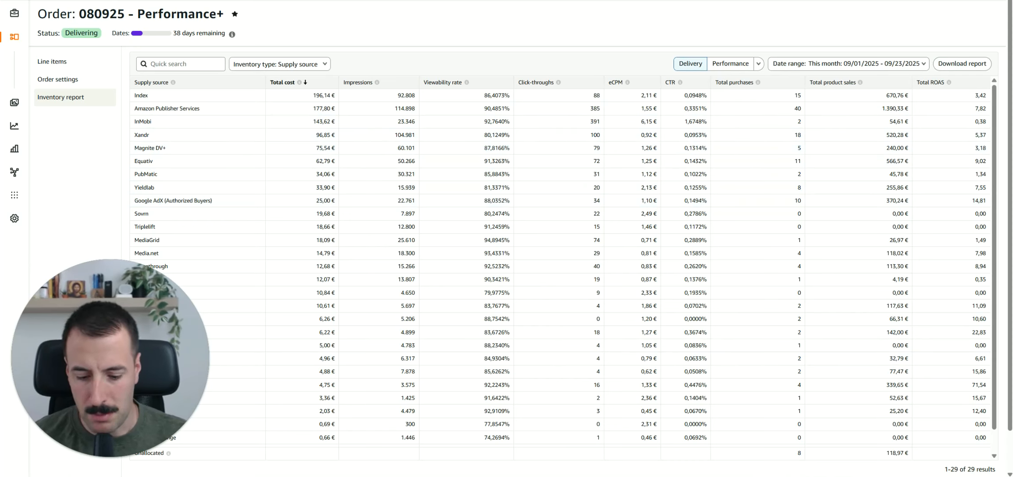
- Switch to the Excel export of the report and apply a green-yellow-red color scale to the Total roas values in K2:K30
key(alt+Tab)
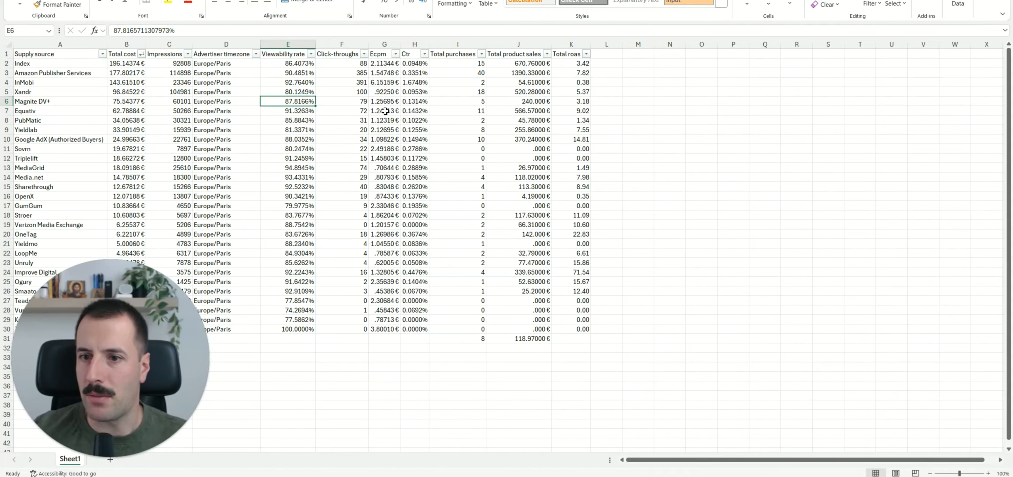
click(397, 129)
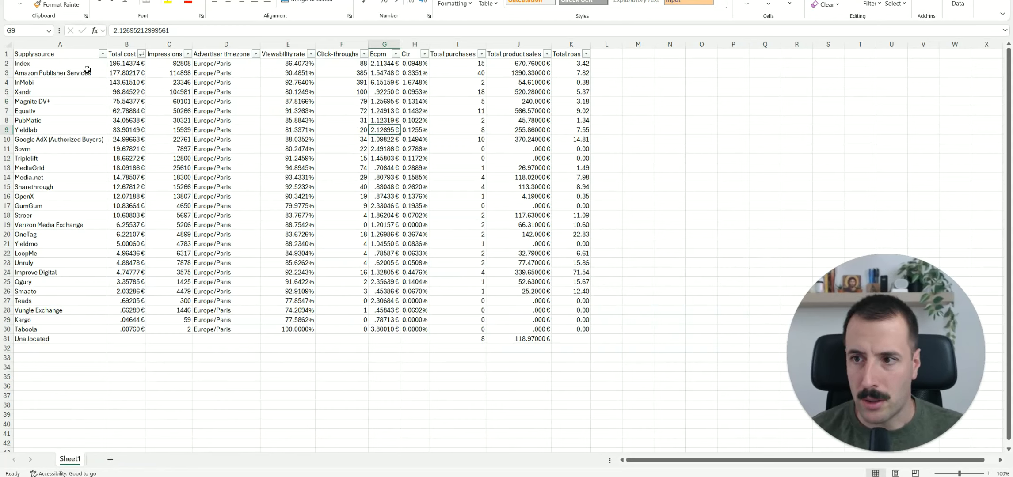
drag(569, 63, 575, 330)
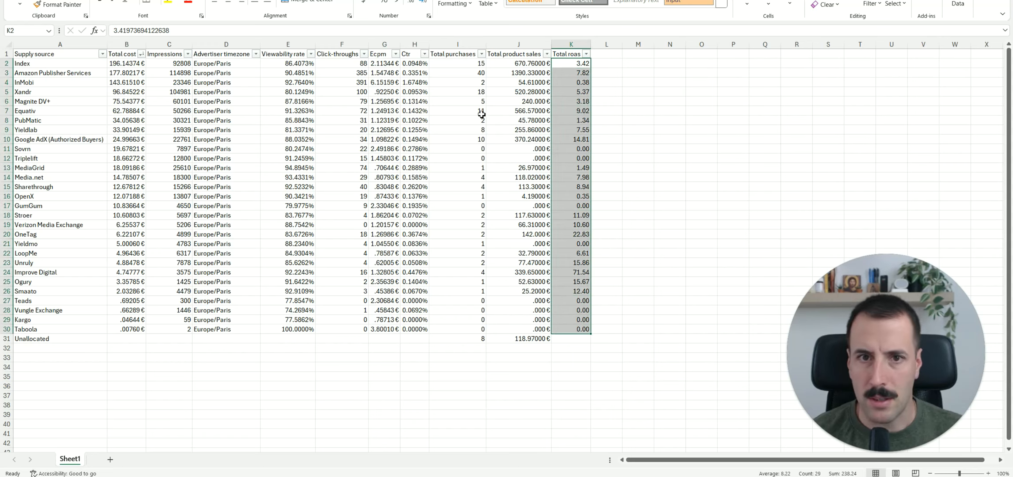
click(454, 4)
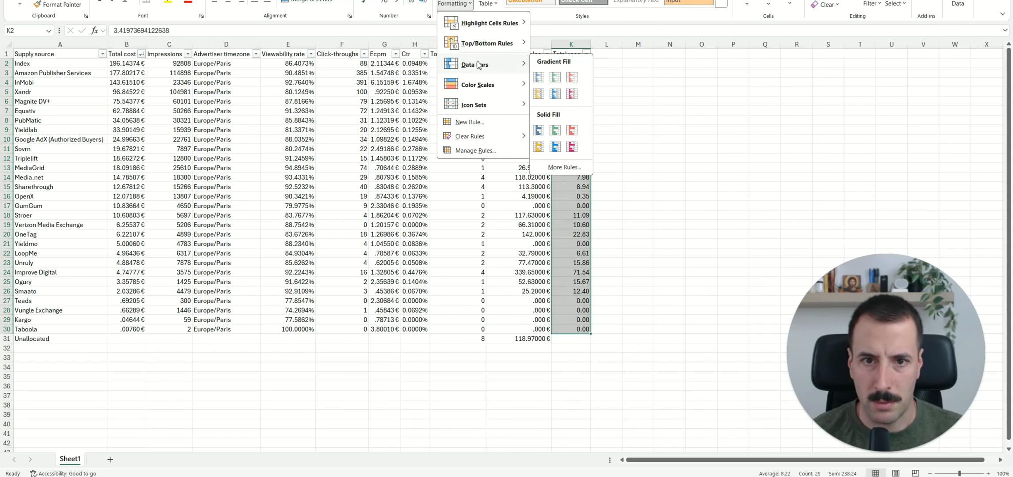
mouse_move(508, 85)
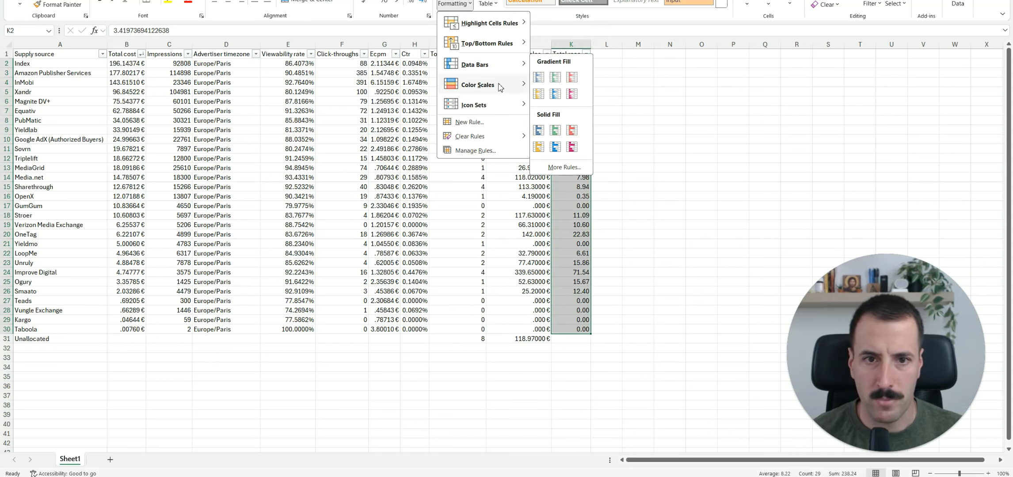
click(539, 84)
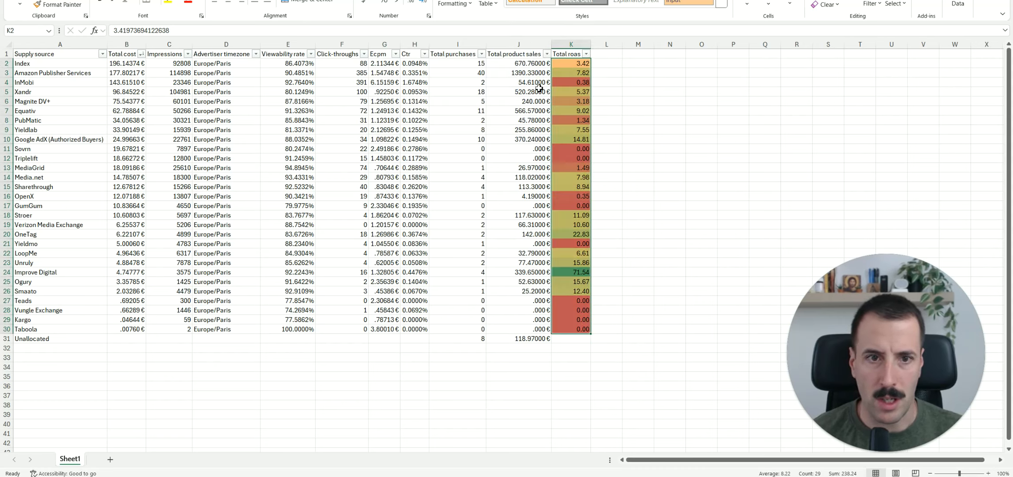
click(571, 167)
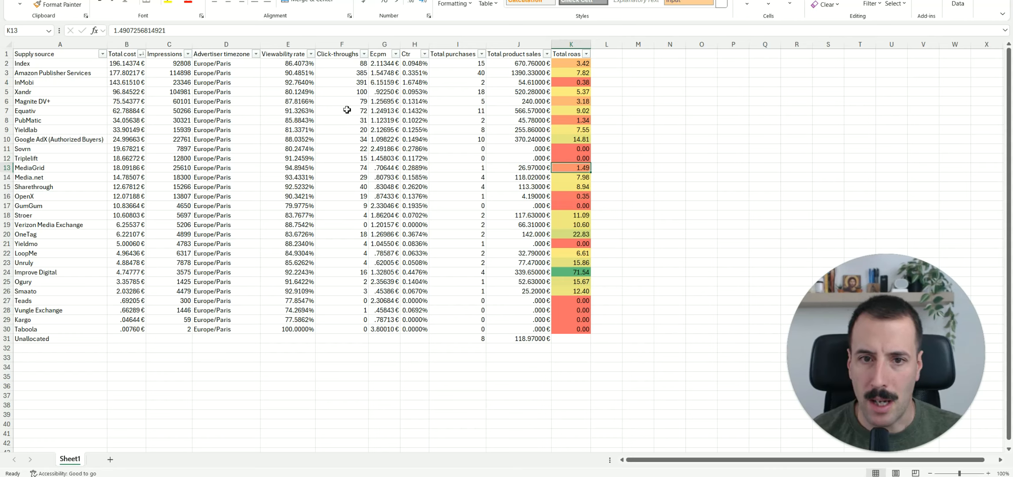
- Highlight the underperforming supply source names in column A with yellow fill, including InMobi and PubMatic
click(51, 83)
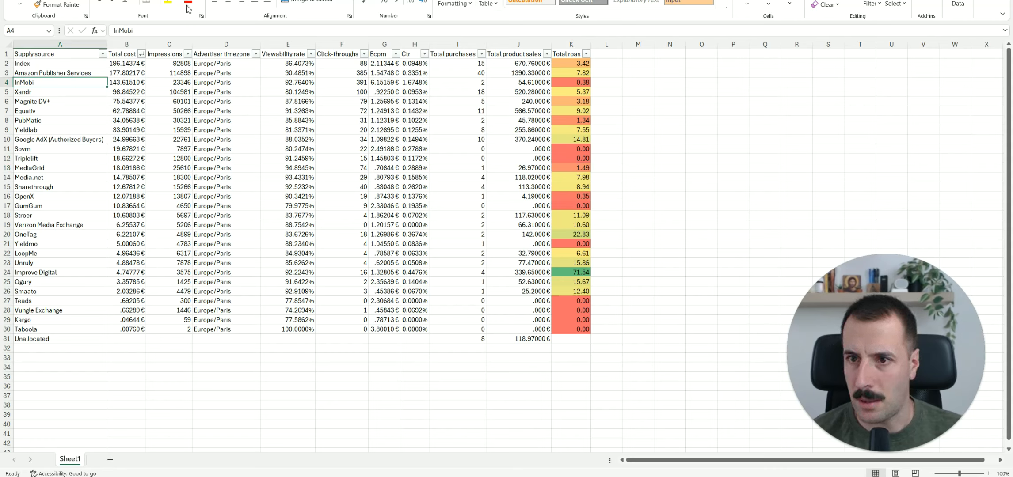
click(168, 3)
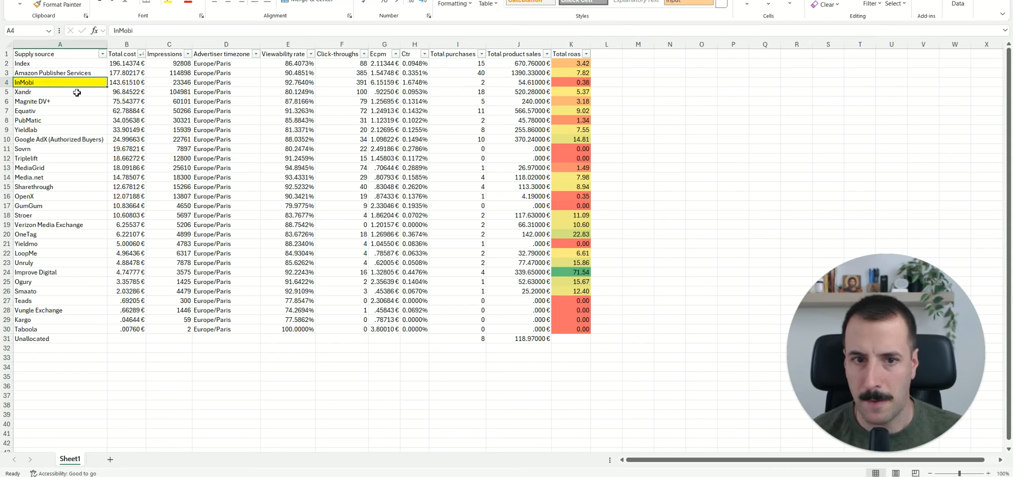
click(63, 122)
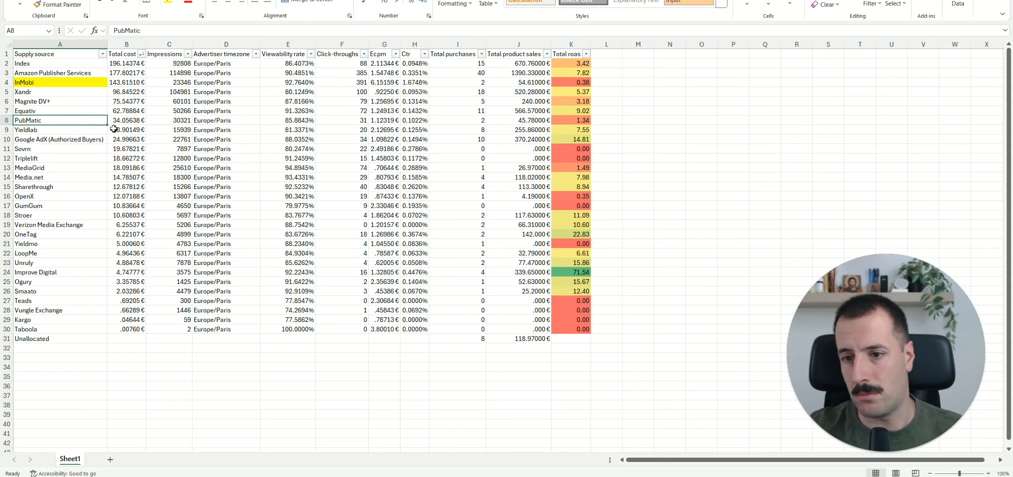
click(160, 121)
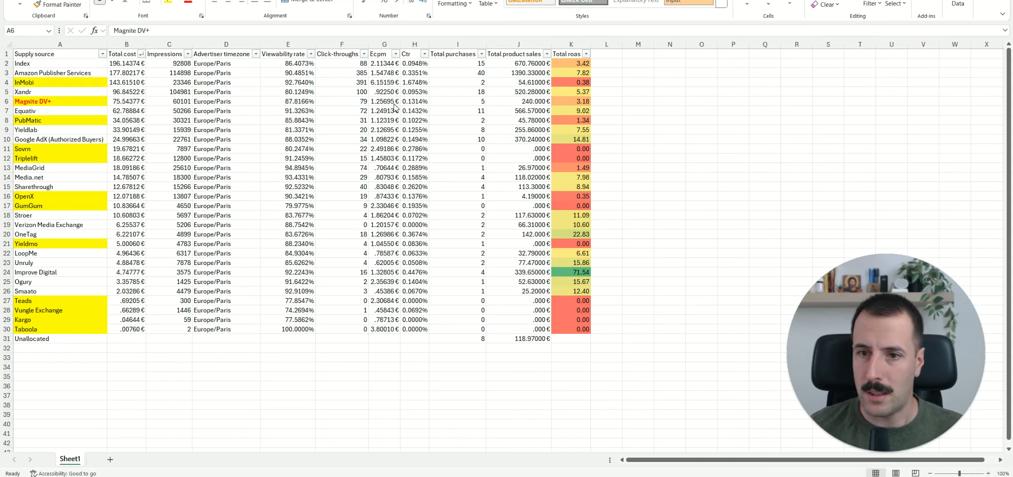
- Review Magnite DV+ and Index, checking Index's purchases, sales and cost, and check the ROAS of Amazon Publisher Services
click(81, 103)
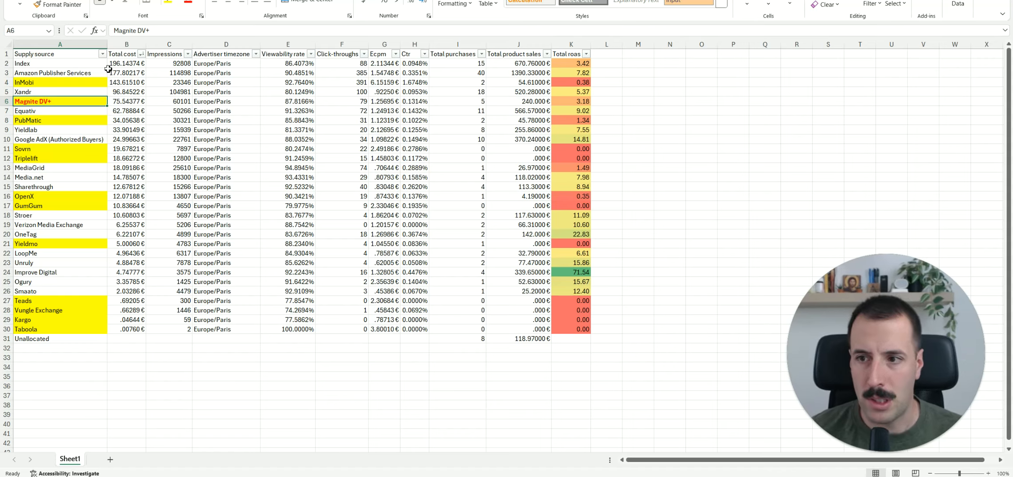
click(60, 65)
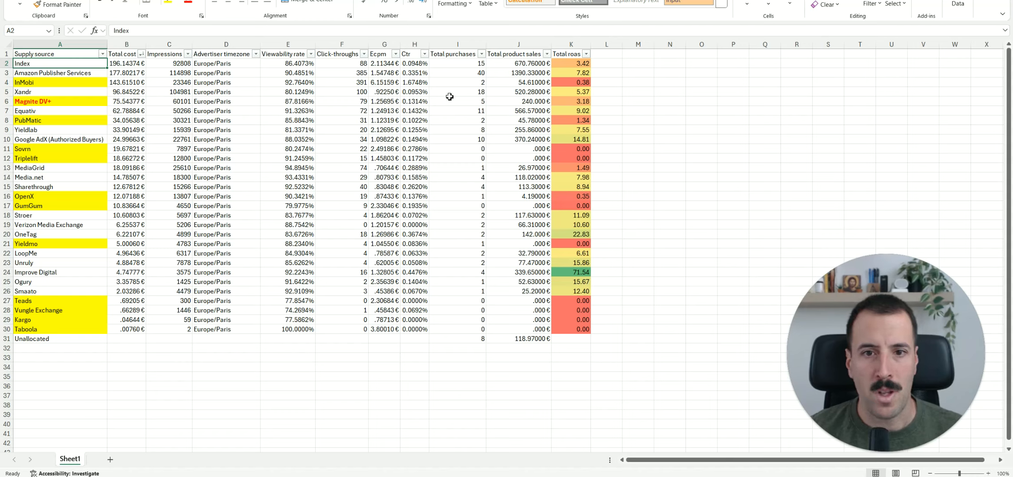
click(466, 66)
click(501, 65)
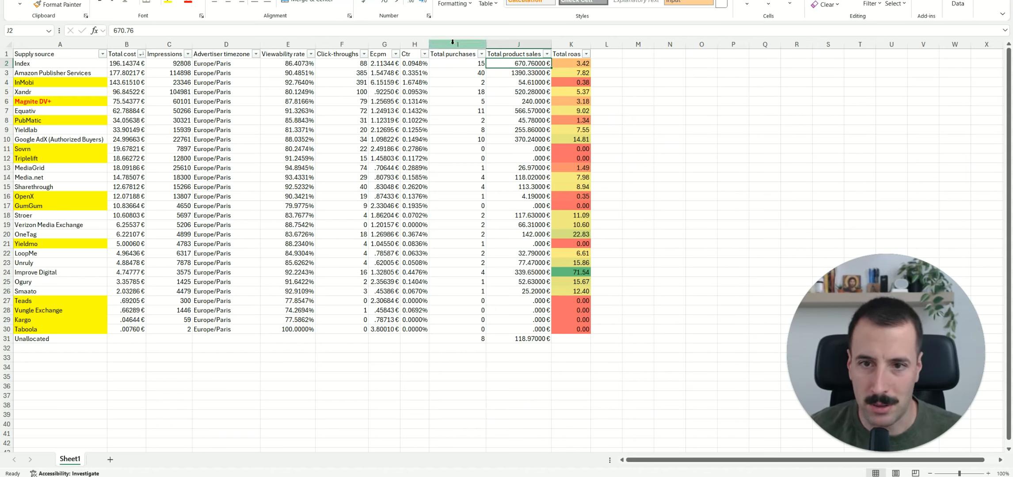
click(124, 65)
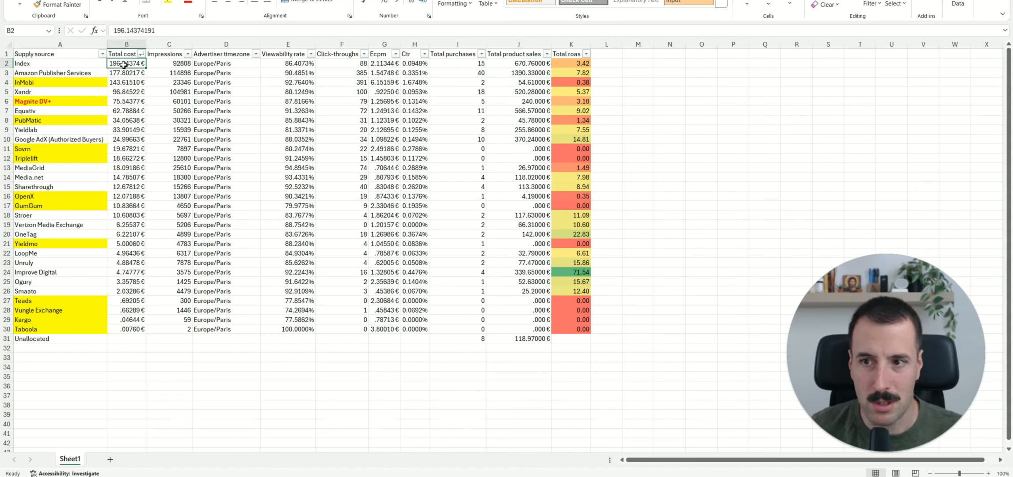
click(569, 73)
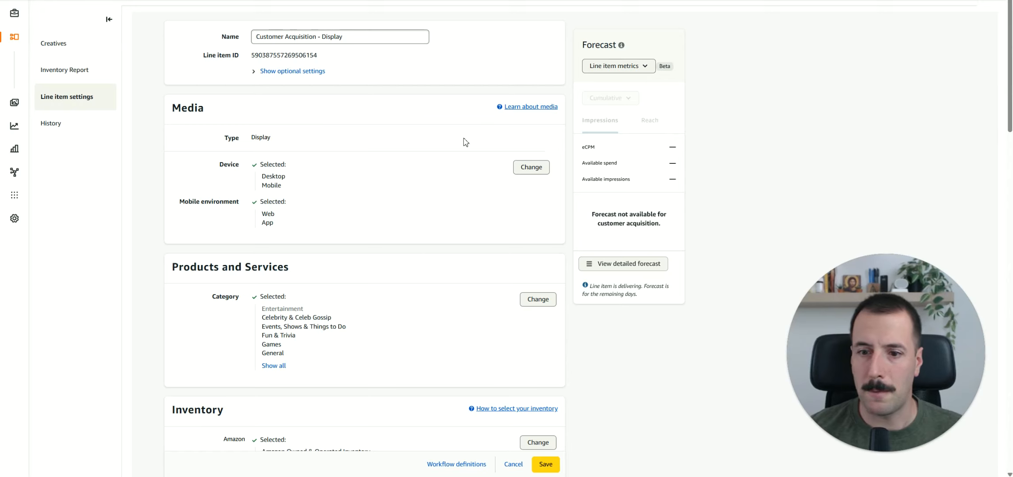
- Open the Customer Acquisition - Display line item's third-party exchanges for editing and compare the selected exchanges with the highlighted spreadsheet rows
scroll(456, 182, down, 6)
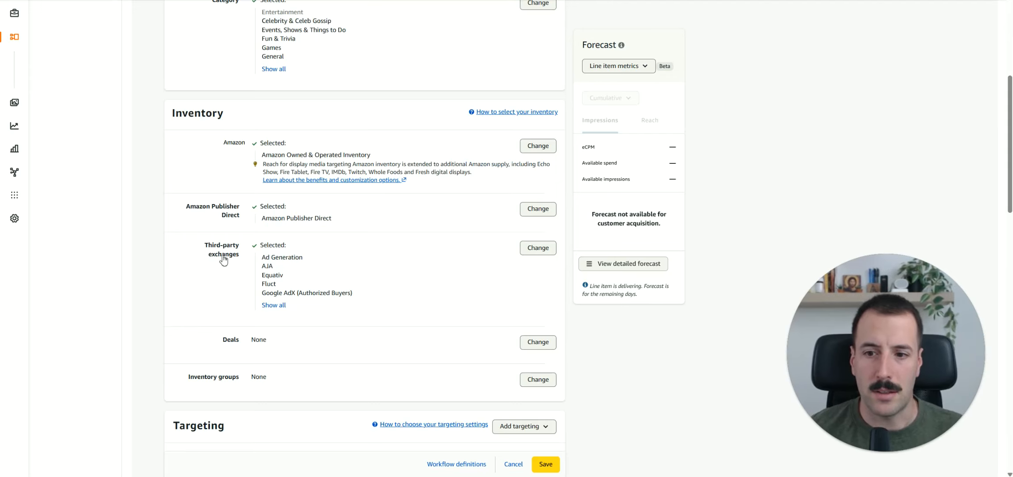
click(538, 249)
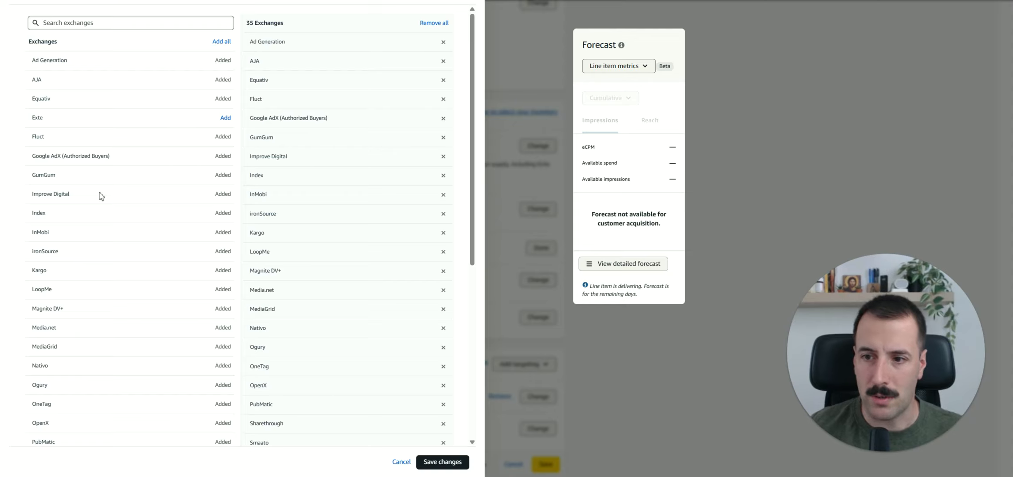
double_click(39, 213)
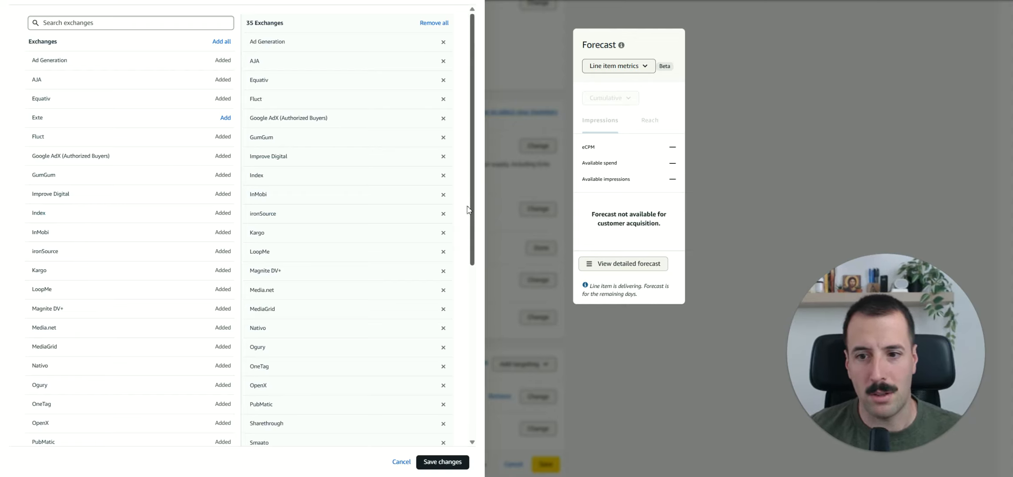
scroll(401, 167, down, 3)
scroll(401, 167, up, 3)
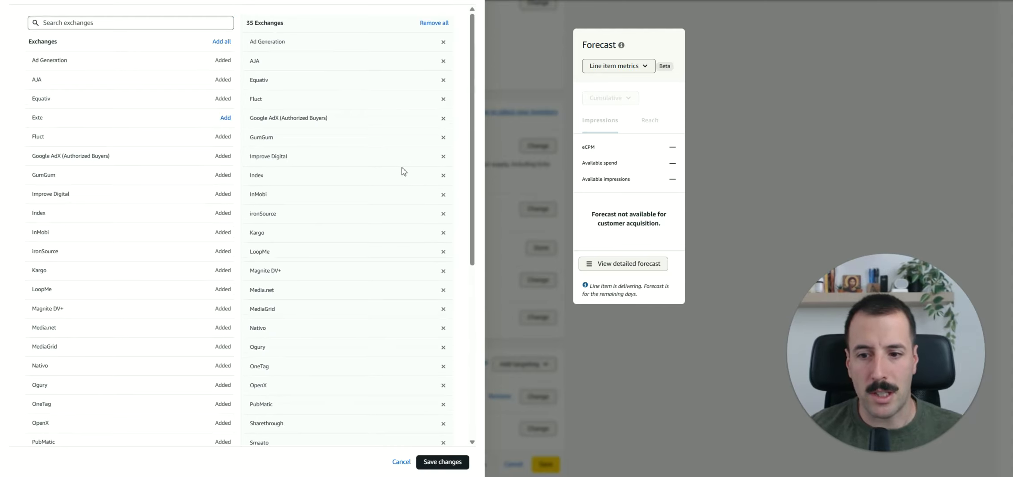
key(alt+Tab)
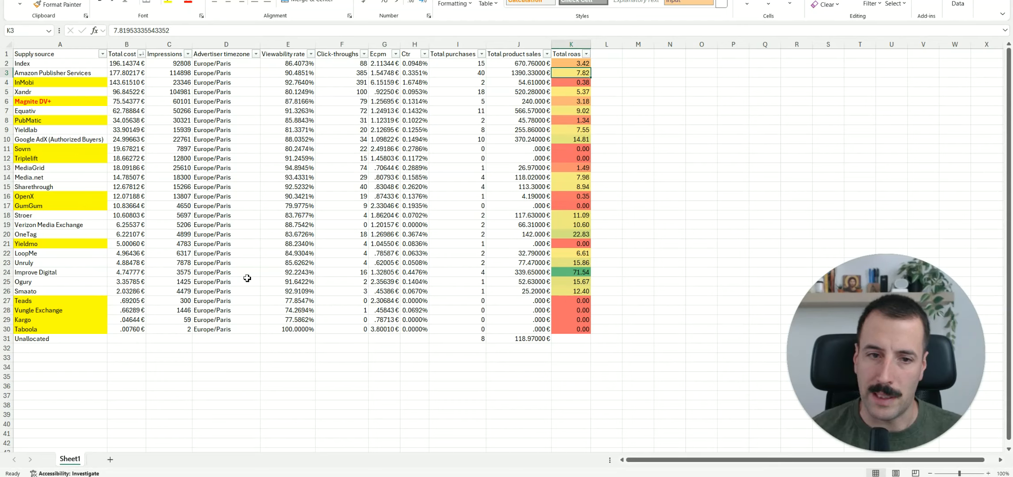
key(alt+Tab)
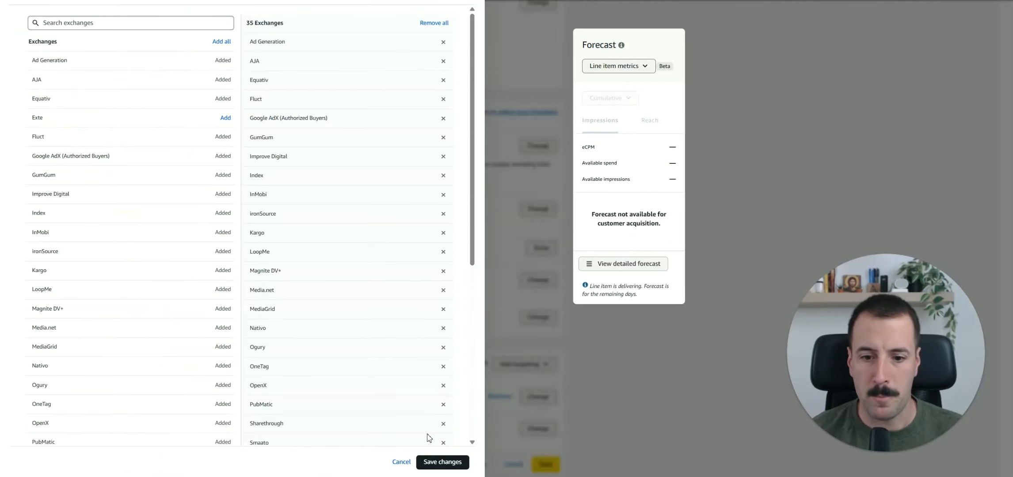